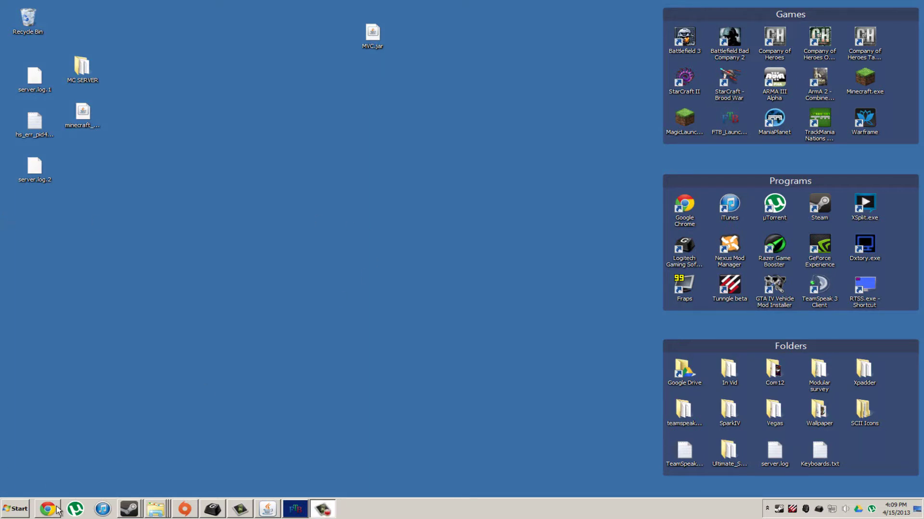
Switch to Chrome and return to the start of the Mo'Creatures thread on Minecraft Forums.
left_click(57, 509)
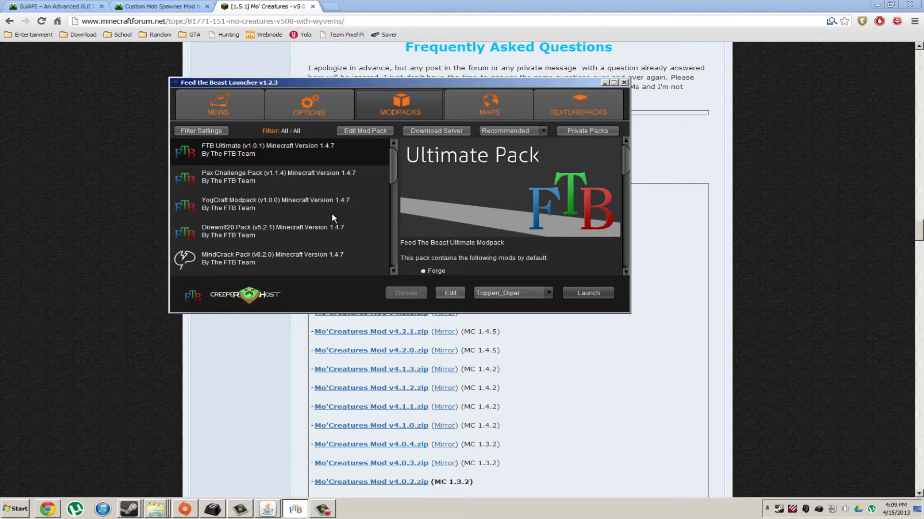
scroll(279, 261, "down", 1)
scroll(287, 259, "up", 1)
left_click(83, 117)
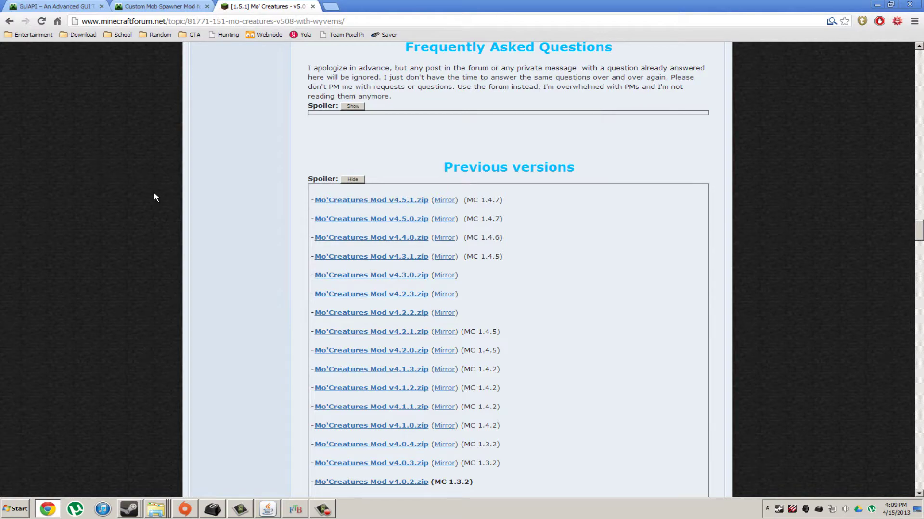
scroll(154, 194, "up", 12)
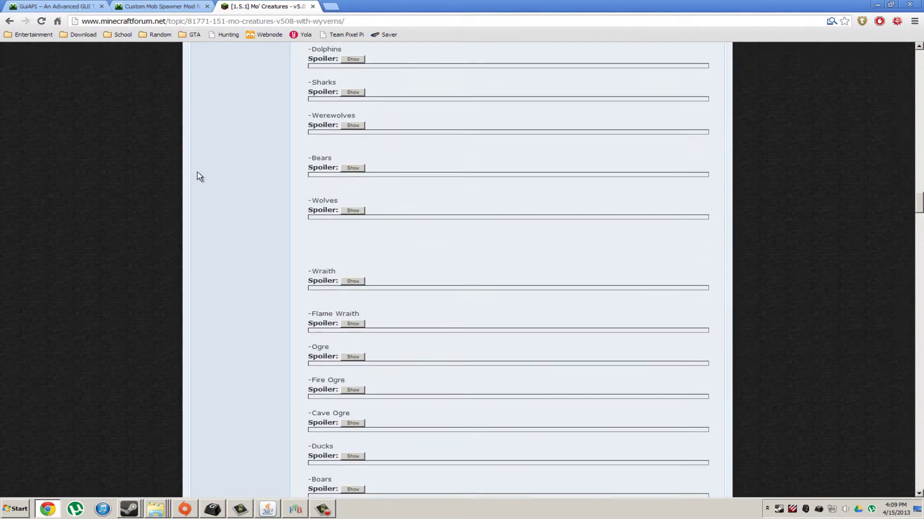
scroll(197, 172, "up", 10)
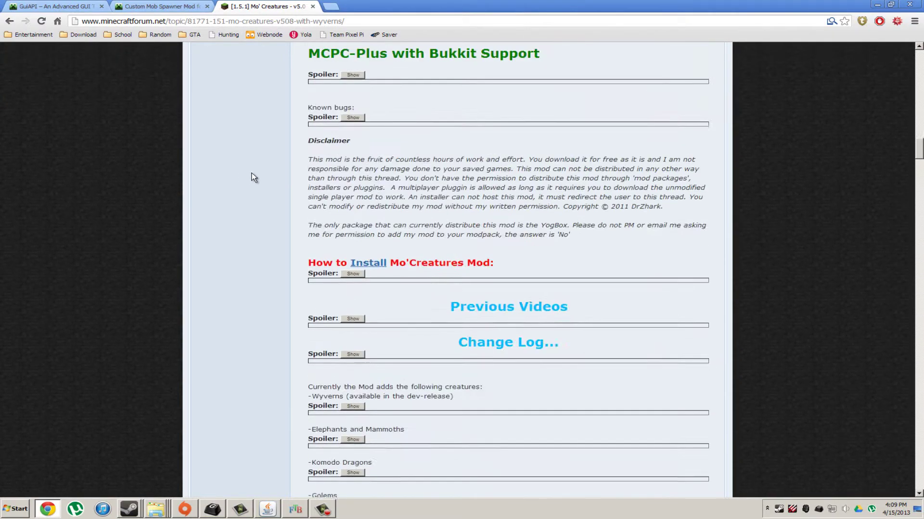
scroll(252, 175, "up", 8)
scroll(694, 145, "up", 10)
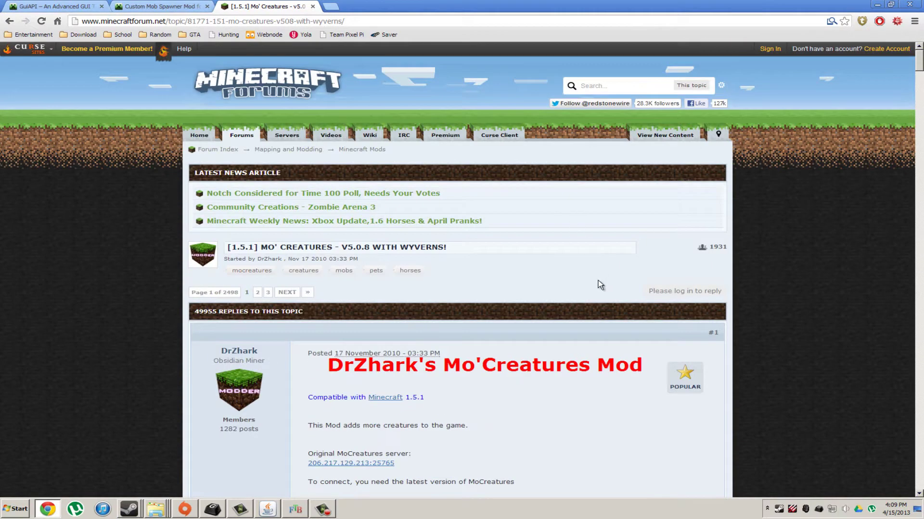
Locate the Mo'Creatures v4.5.1 download for Minecraft 1.4.7 in the thread's list of previous versions.
scroll(548, 292, "down", 1)
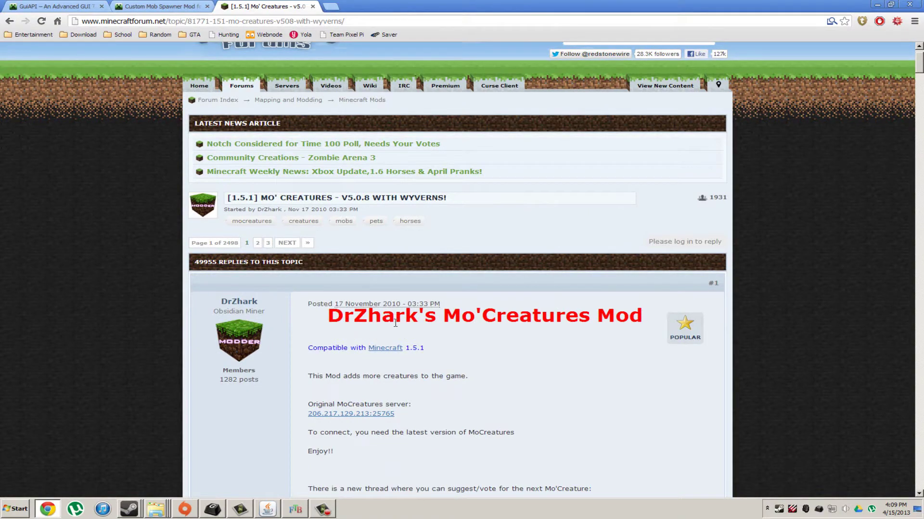
scroll(433, 330, "down", 20)
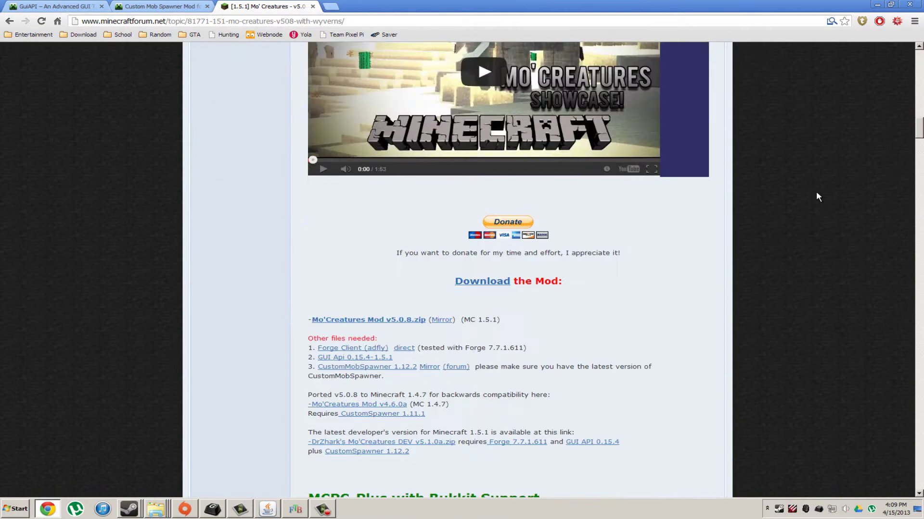
scroll(824, 173, "down", 20)
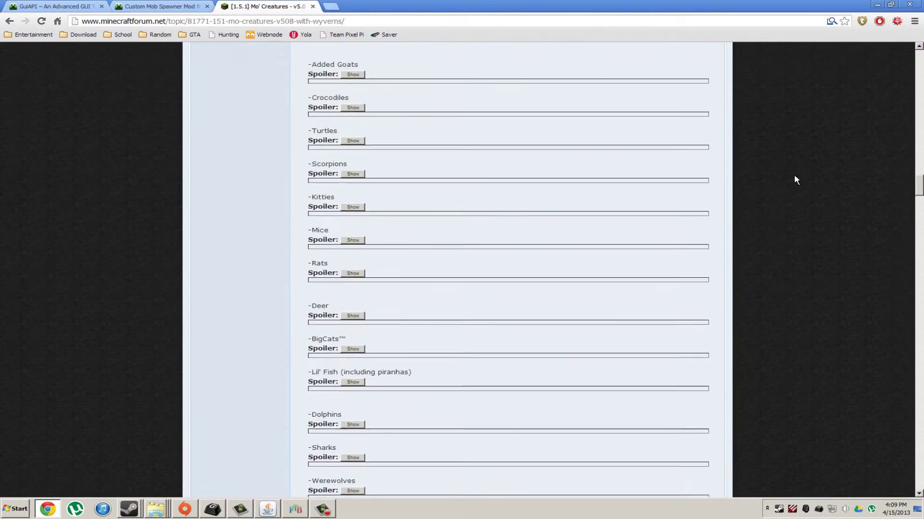
scroll(727, 186, "down", 4)
scroll(587, 203, "down", 3)
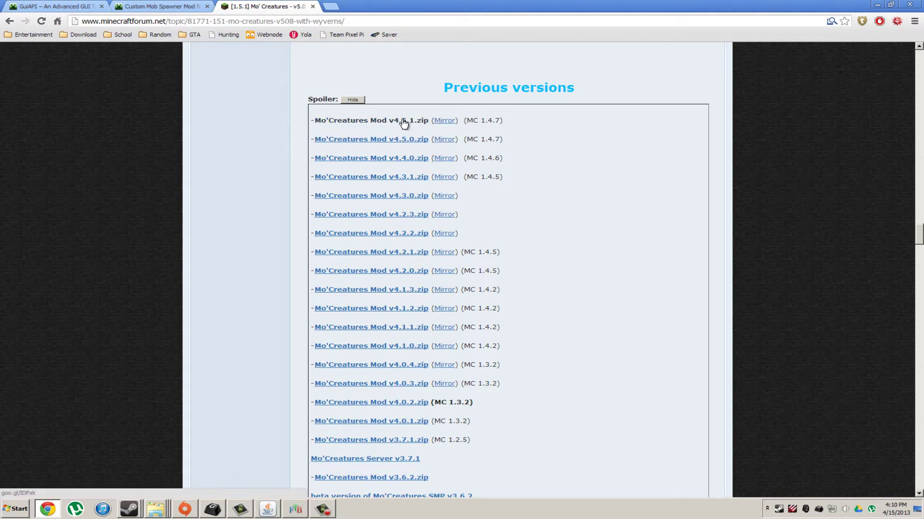
Find the 1.4.7/1.4.6 download links on the Custom Mob Spawner and GuiAPI pages, and minimize the browser.
left_click(179, 6)
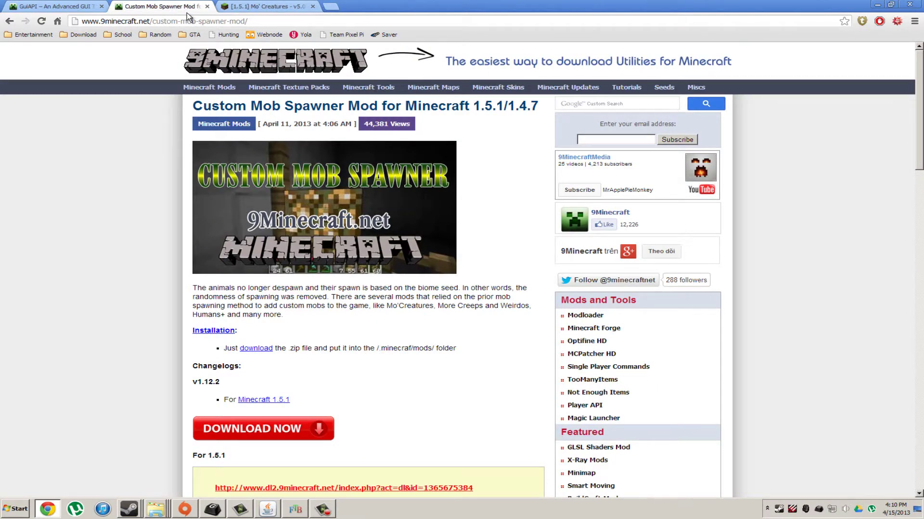
scroll(289, 151, "down", 6)
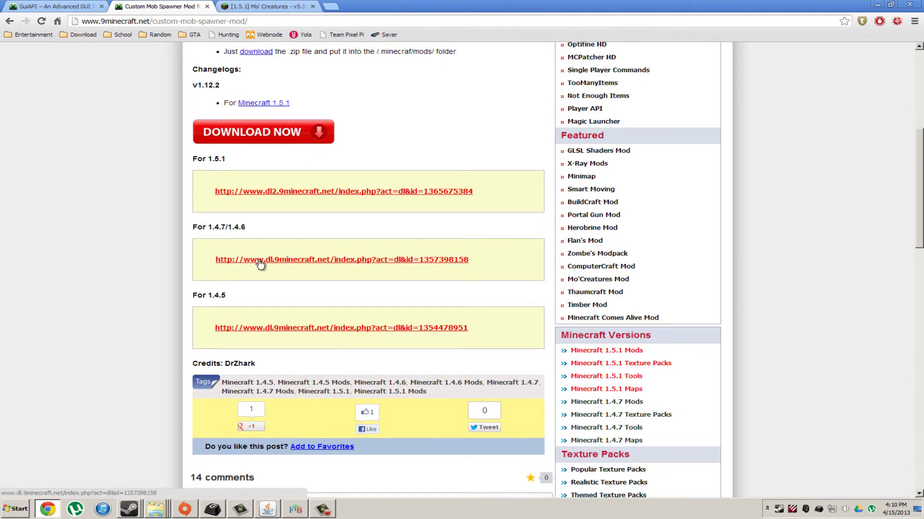
key("ctrl+shift+Tab")
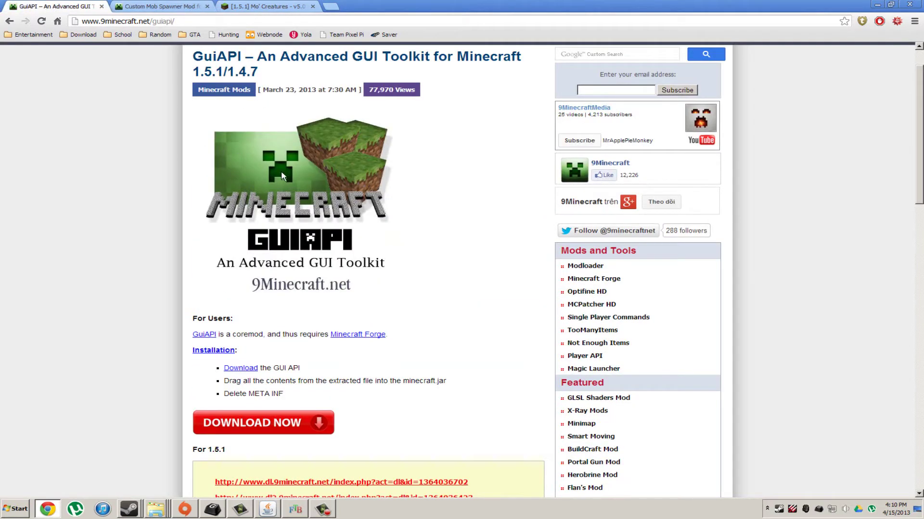
scroll(288, 187, "down", 6)
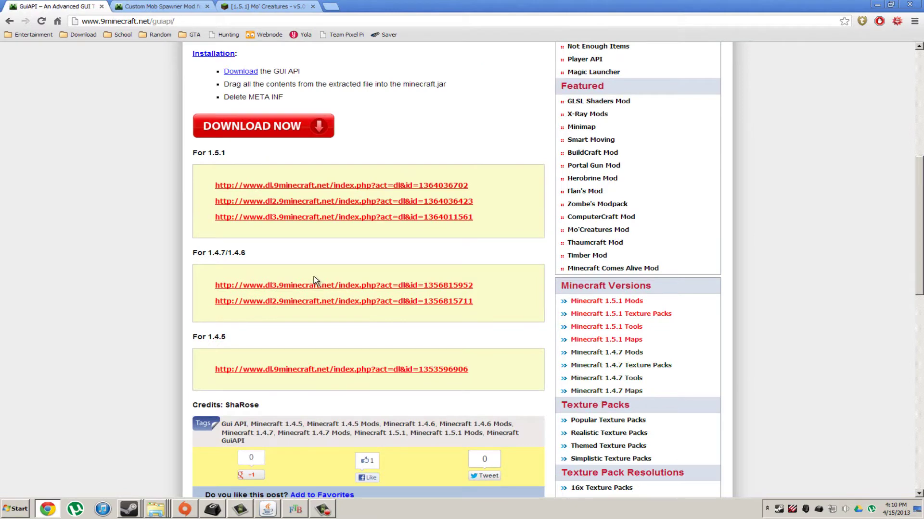
left_click(878, 5)
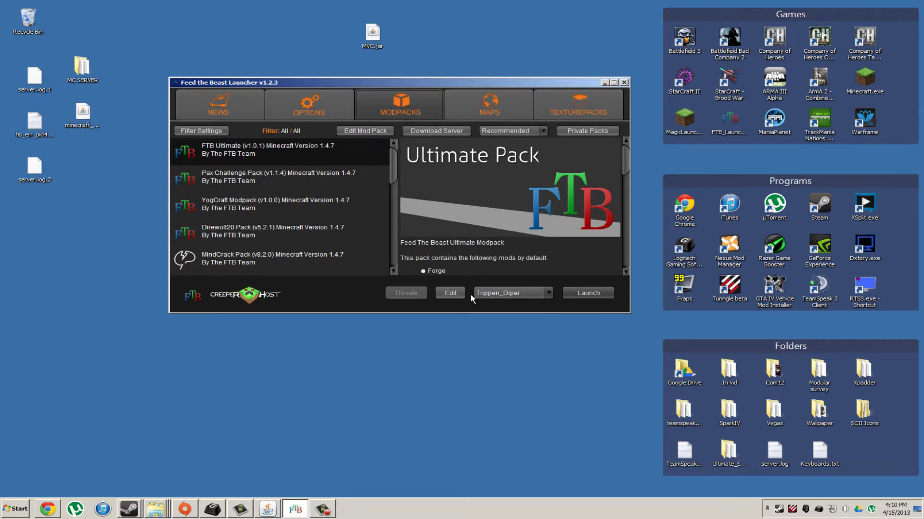
Open the FTB Ultimate pack for editing and check Custom-Mob-Spawner-Mod-1.4.7 and DrZhark's Mo'Creatures Mod v4.5.0 among its enabled mods.
left_click(385, 132)
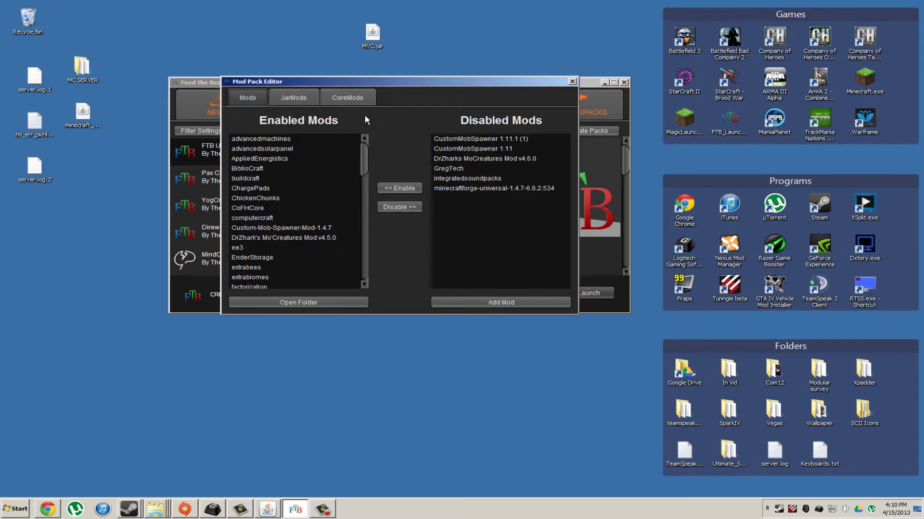
left_click_drag(400, 83, 460, 81)
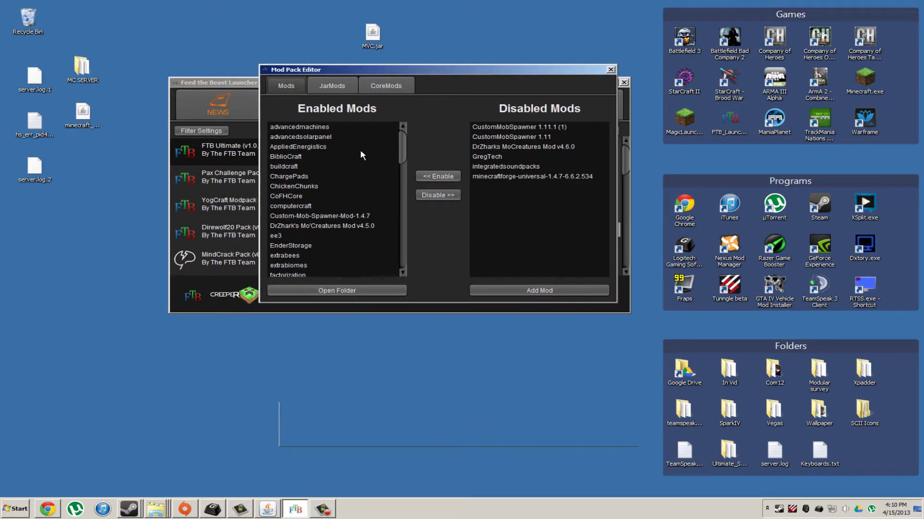
left_click(286, 216)
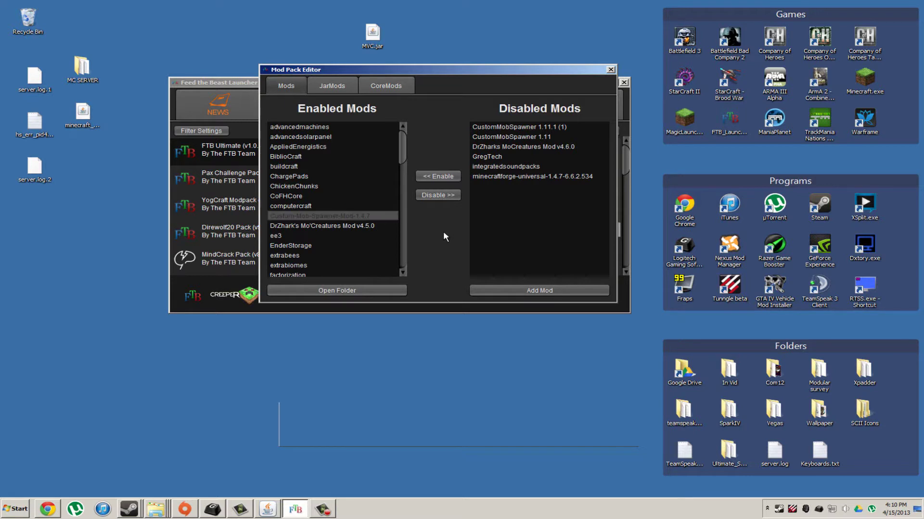
left_click(342, 226)
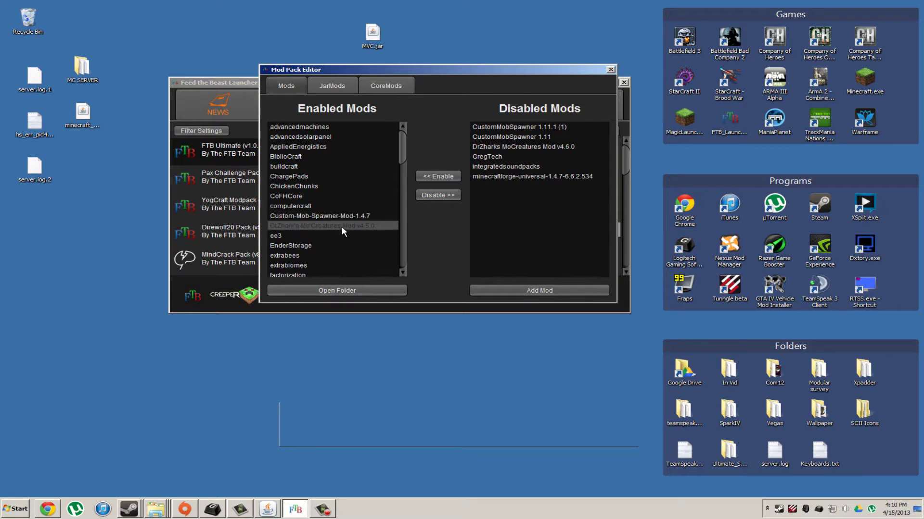
Check GuiAPI-1.4.7 among the pack's enabled jar mods and close the mod pack editor.
left_click(332, 86)
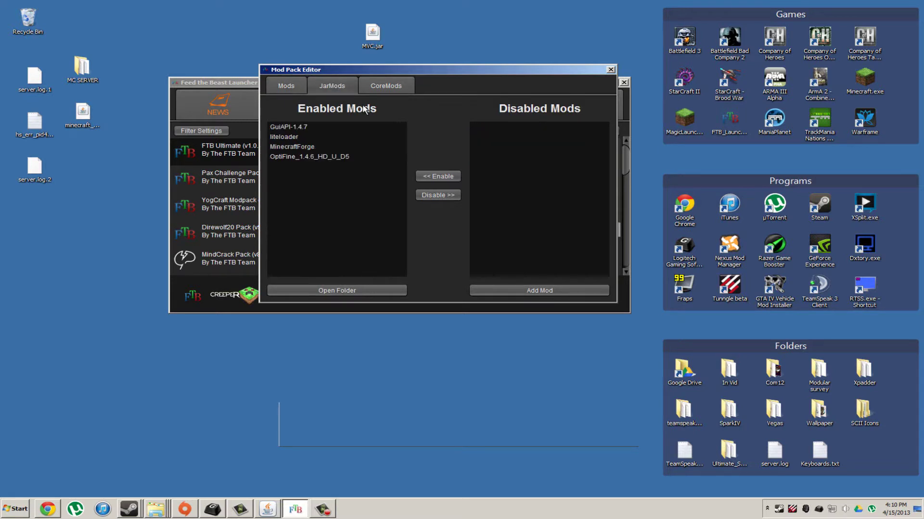
left_click(303, 128)
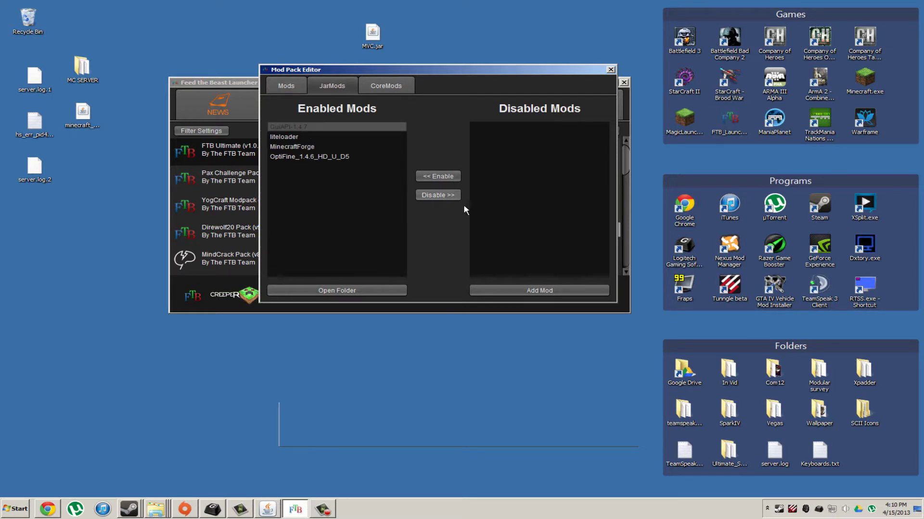
left_click(611, 70)
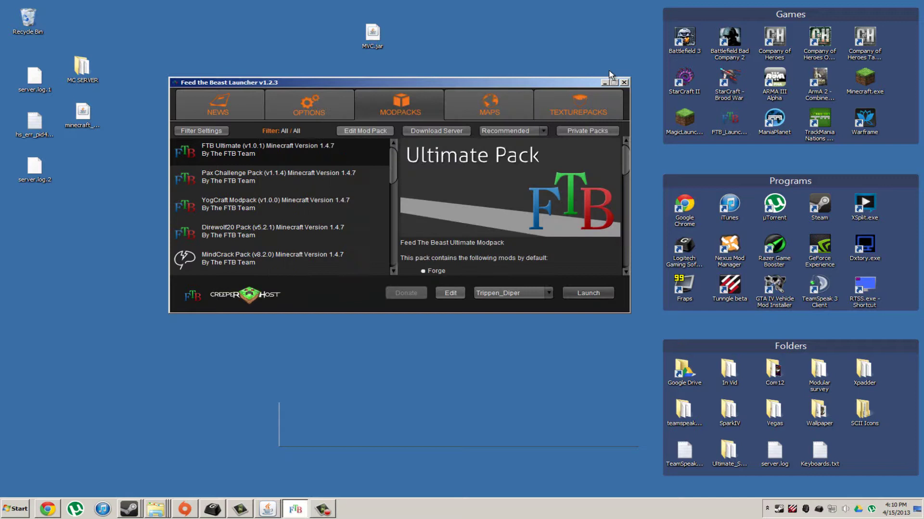
Check the Custom Mob Spawner 1.4.7 and Mo'Creatures v4.5.0 archives in the Ultimate_Server mods folder, and minimize the folder window.
double_click(741, 461)
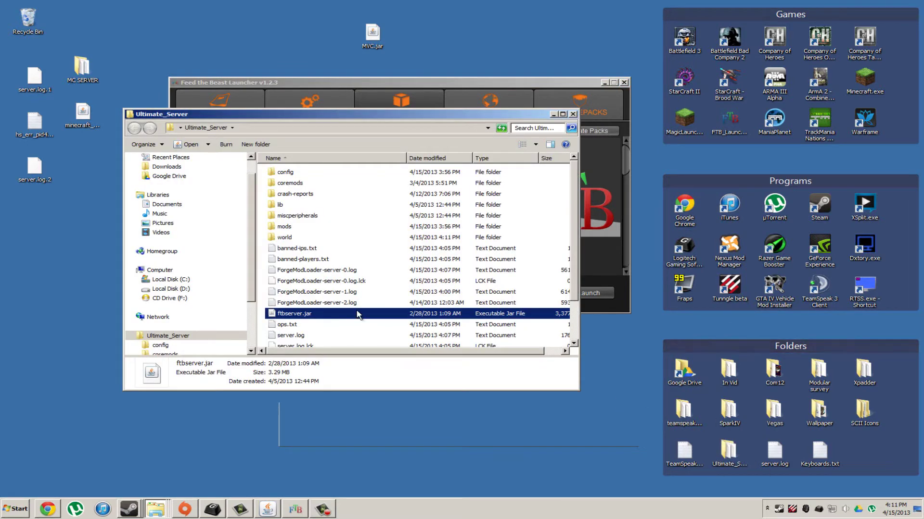
double_click(294, 226)
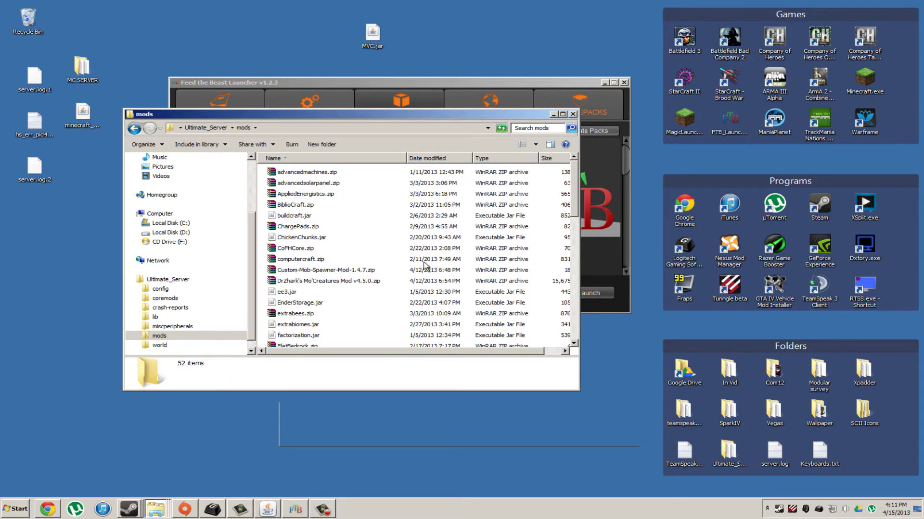
left_click(317, 271)
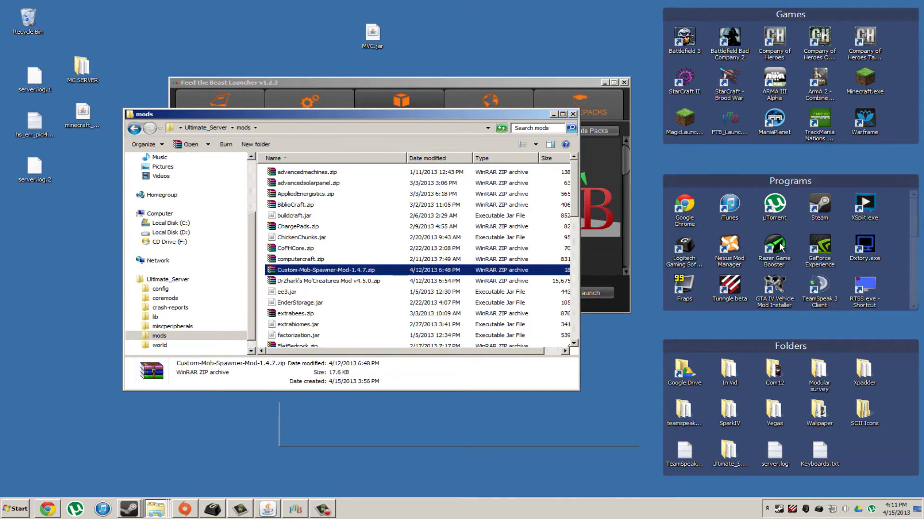
left_click(367, 281)
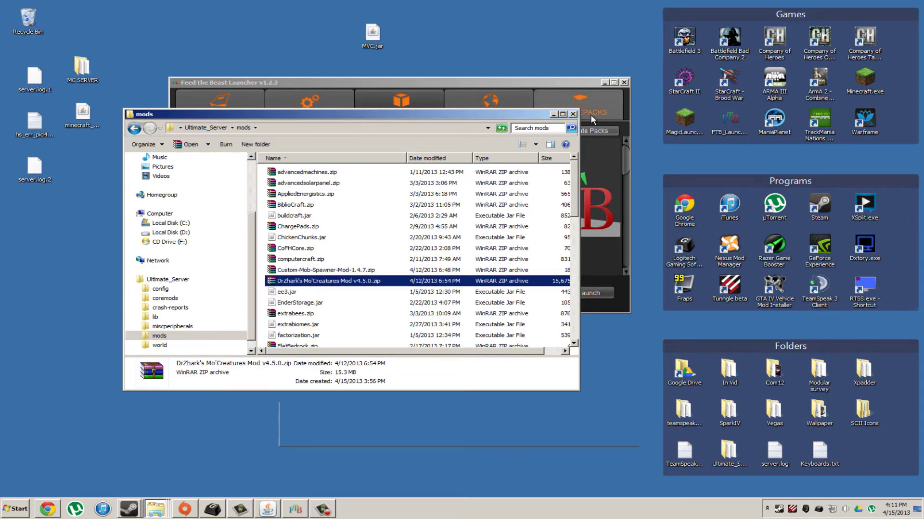
left_click(553, 115)
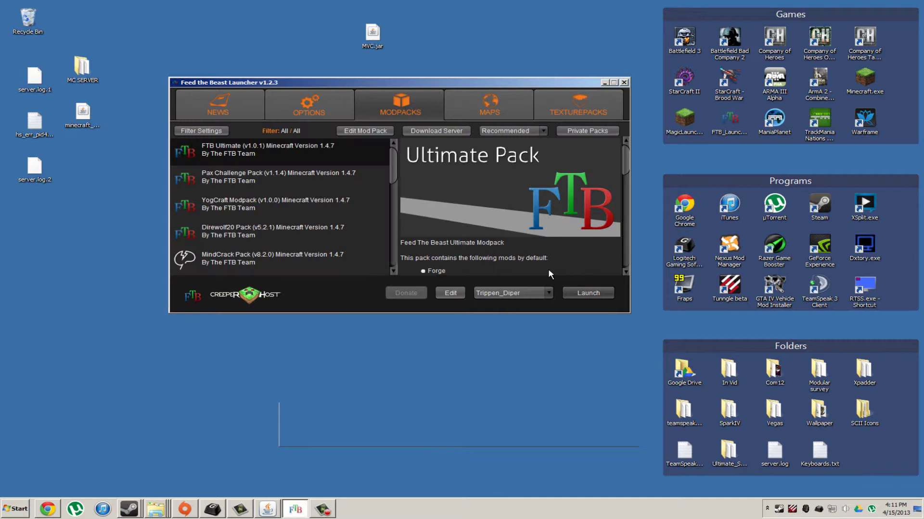
Launch the FTB Ultimate pack, connect to the personal server, and check the connection in the Minecraft server window.
left_click(588, 294)
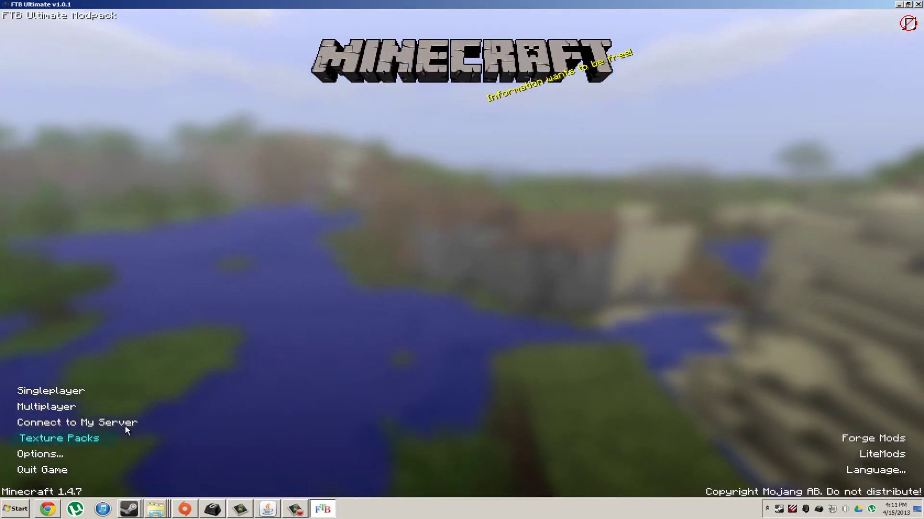
left_click(137, 424)
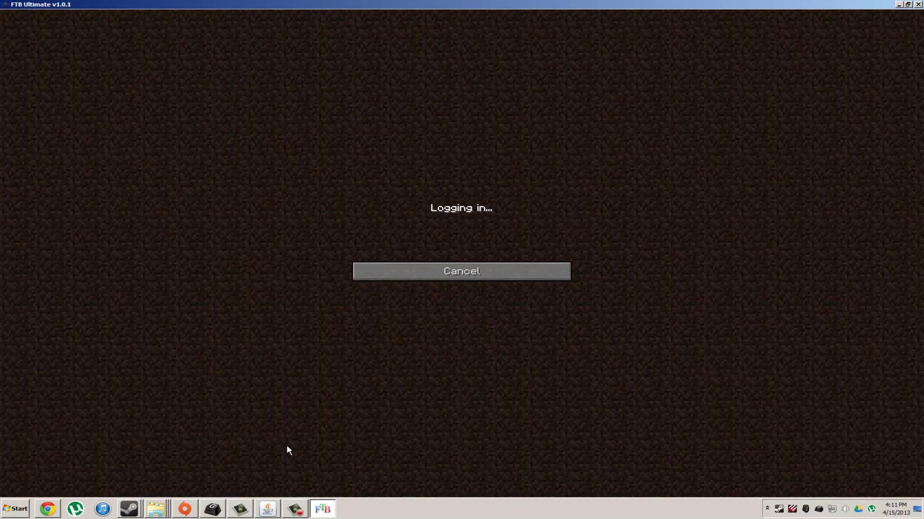
left_click(281, 507)
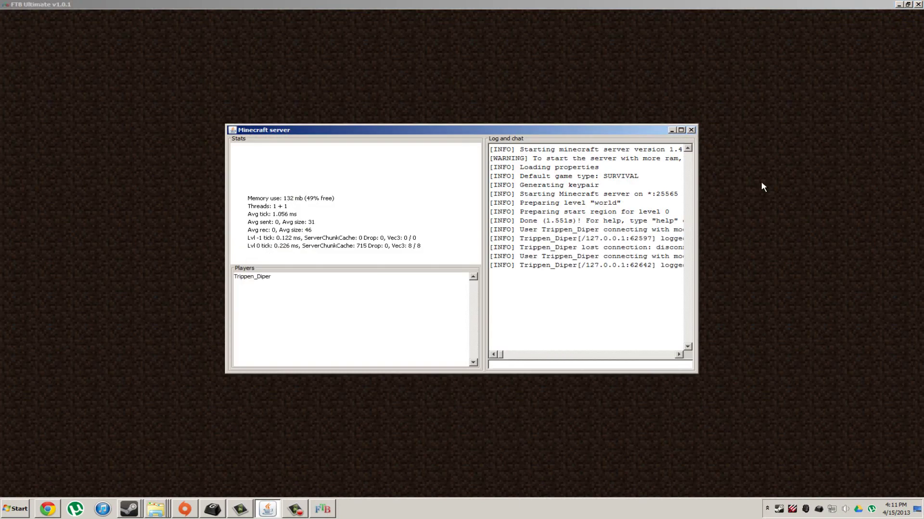
left_click(667, 129)
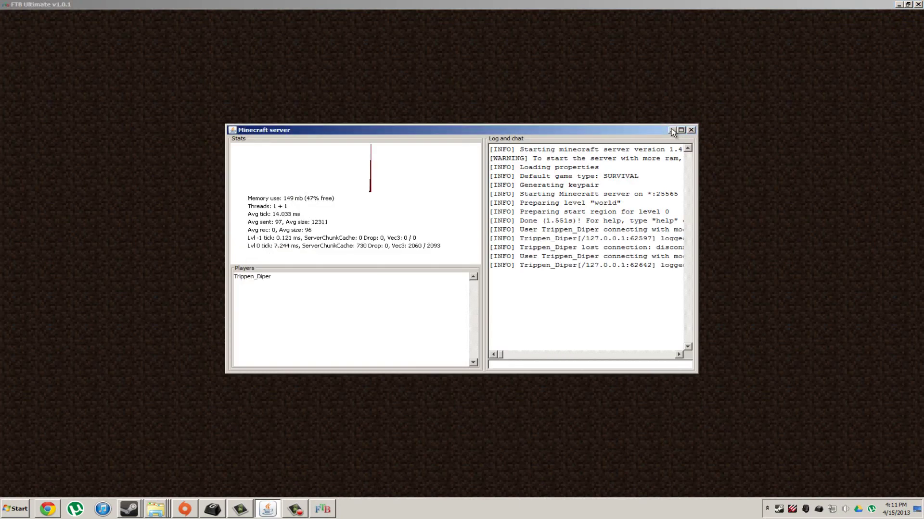
key("alt+Tab")
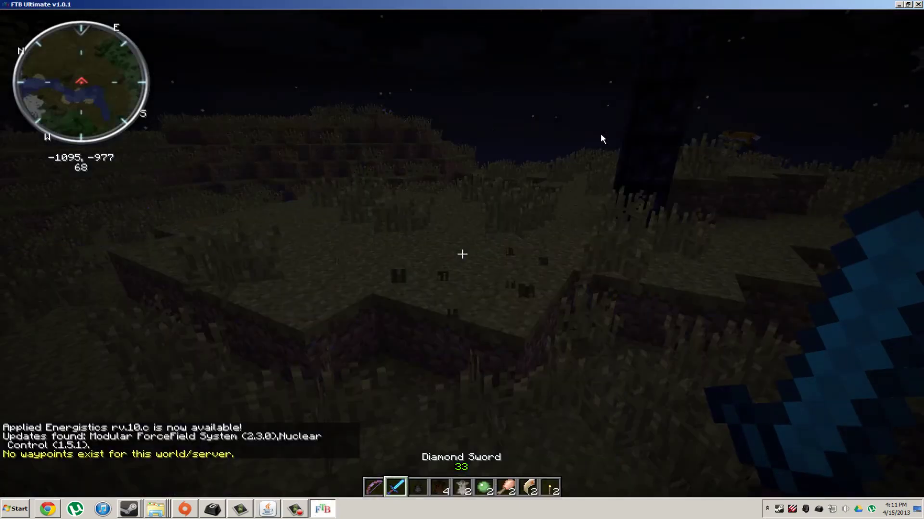
Walk through the server world to the fox and strike it with the diamond sword.
left_click(608, 132)
key("w")
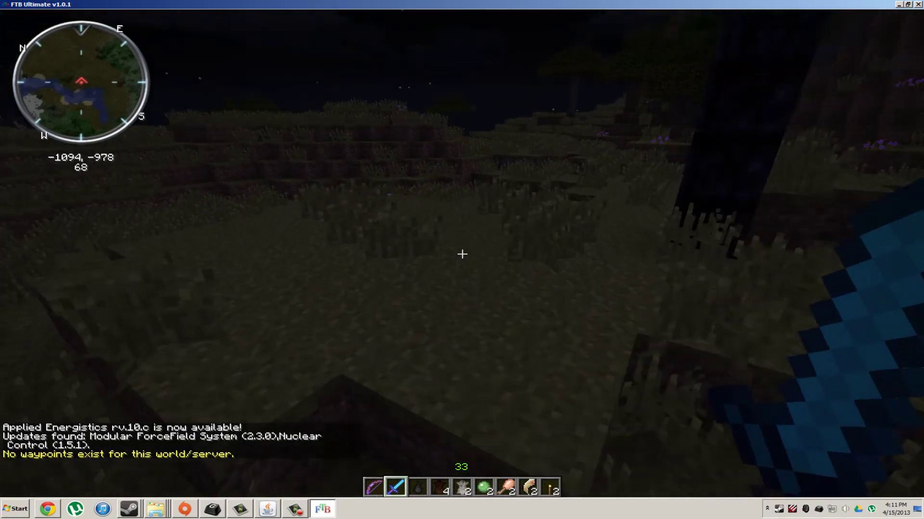
key("w")
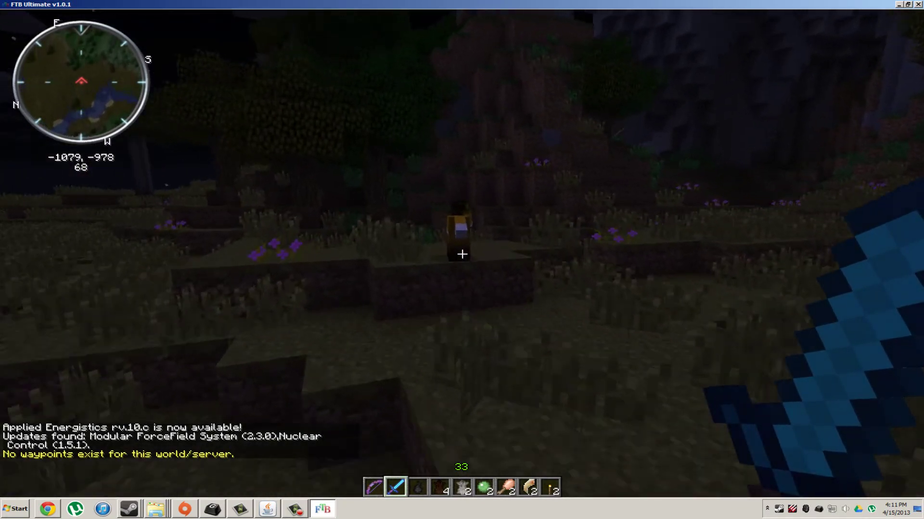
key("w")
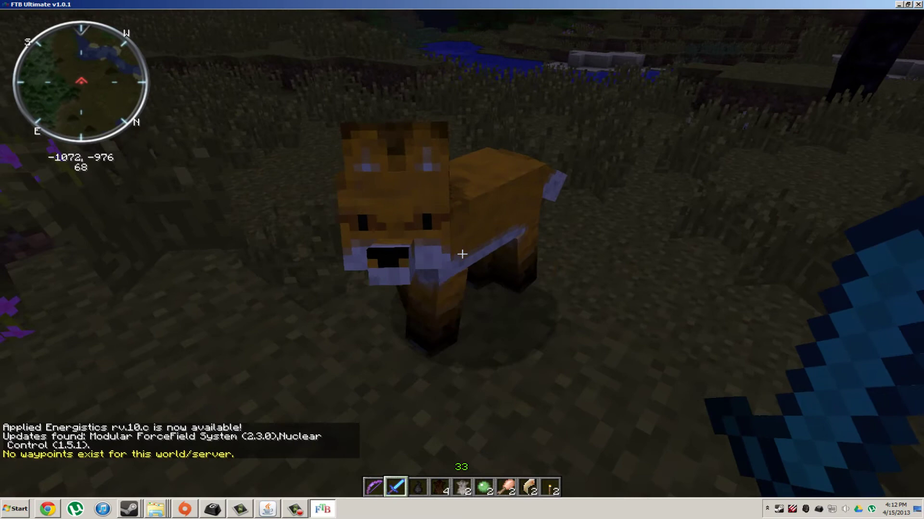
left_click(462, 254)
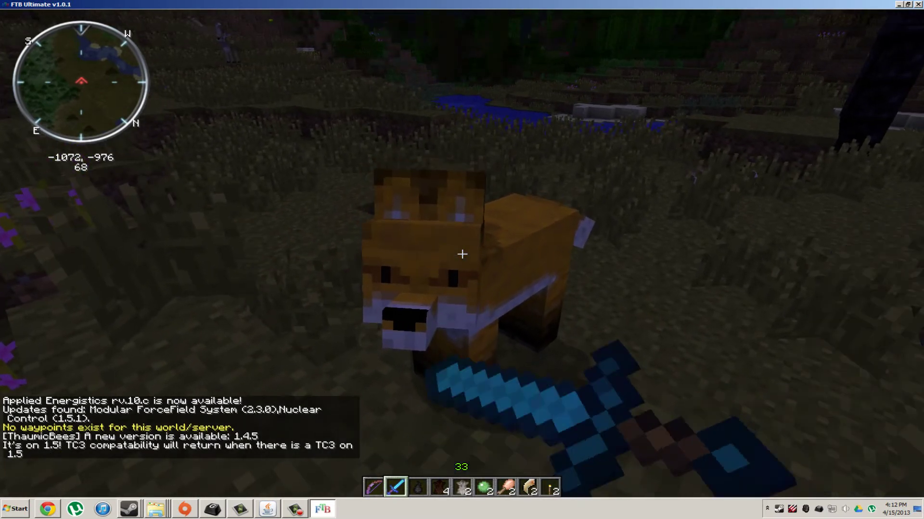
Strike the fox with the diamond sword, and climb the wooded hillside past the nearby creatures.
left_click(462, 254)
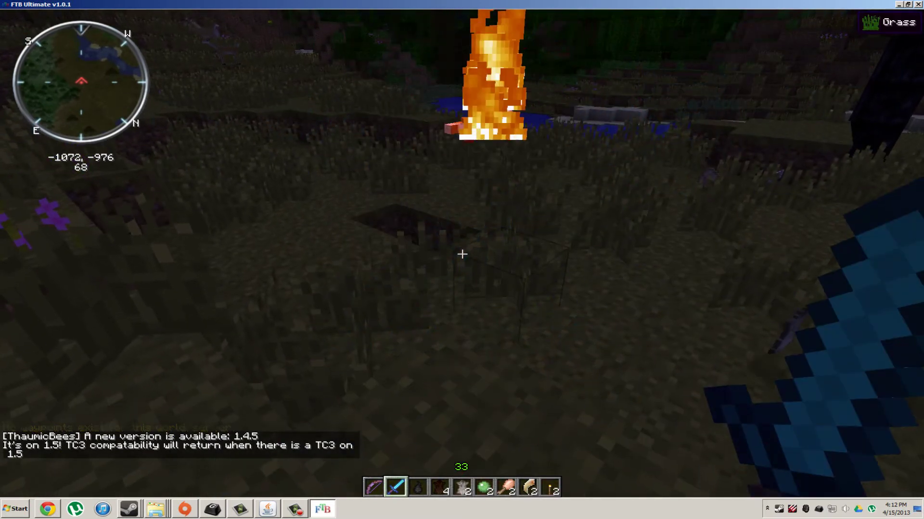
key("w")
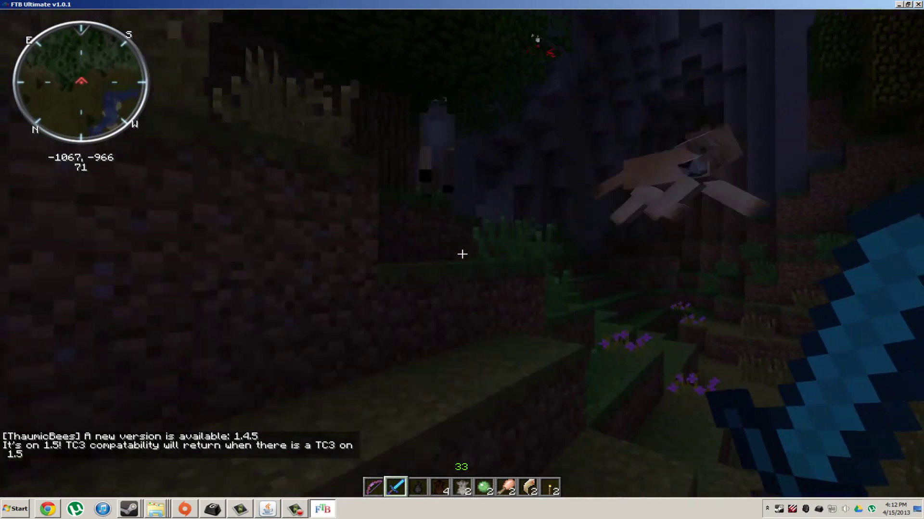
key("w")
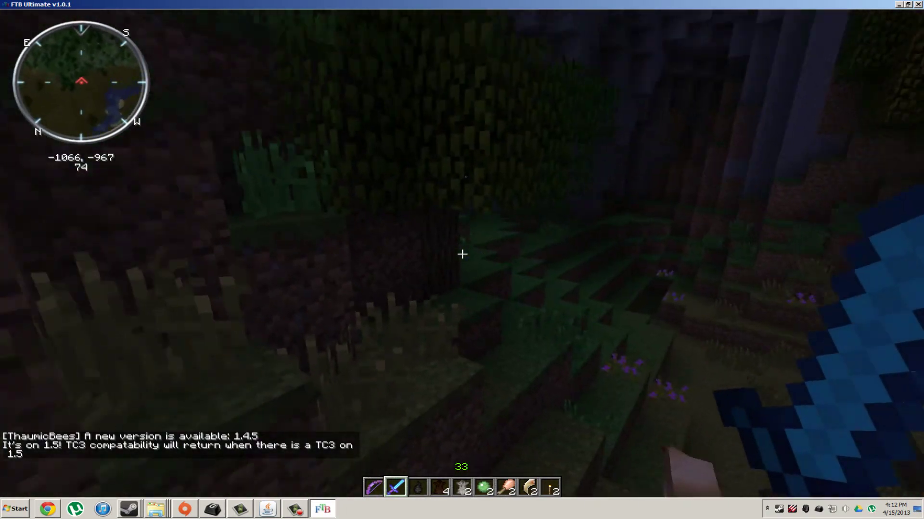
key("w")
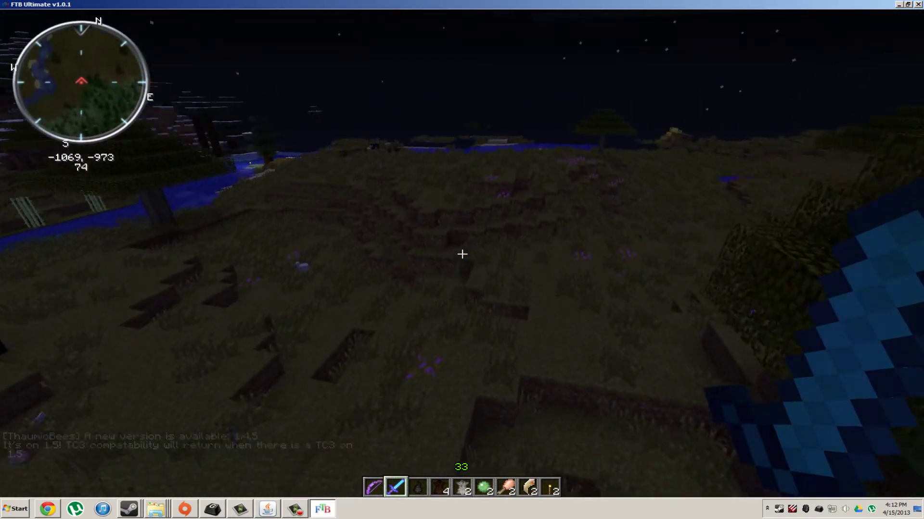
Travel over the grassland and along the river to the top of the basalt hill.
key("w")
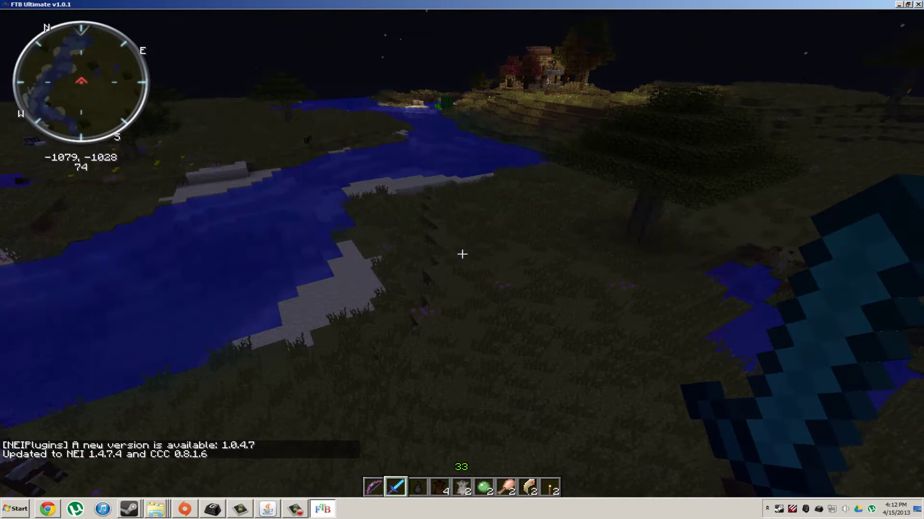
key("w")
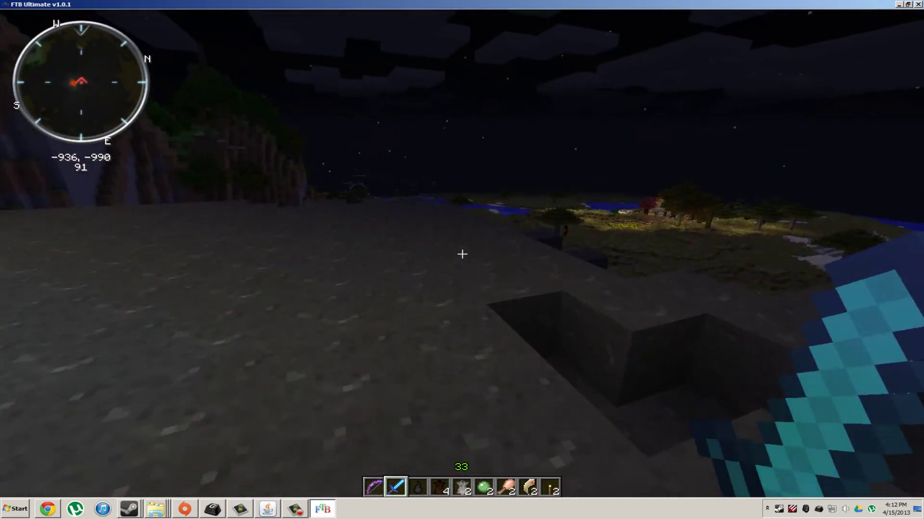
key("w")
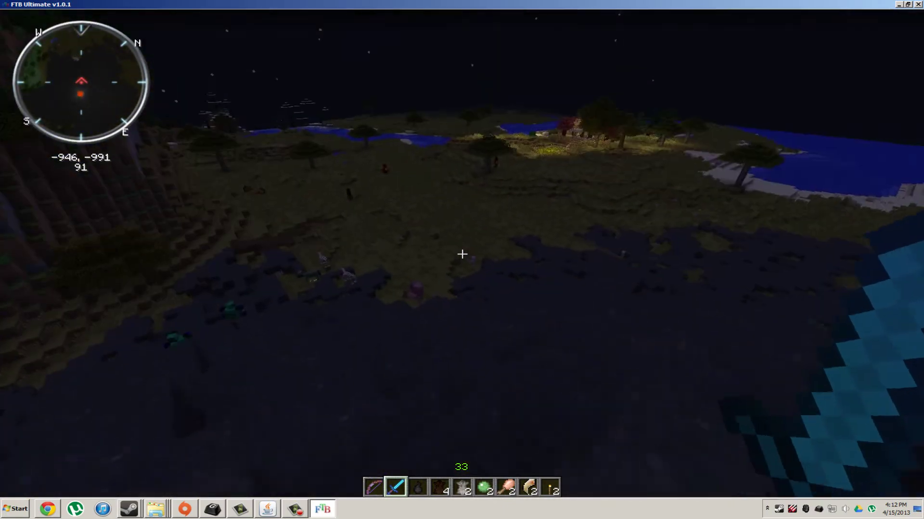
Descend the basalt slope to the green ogres and attack one with the diamond sword.
key("w")
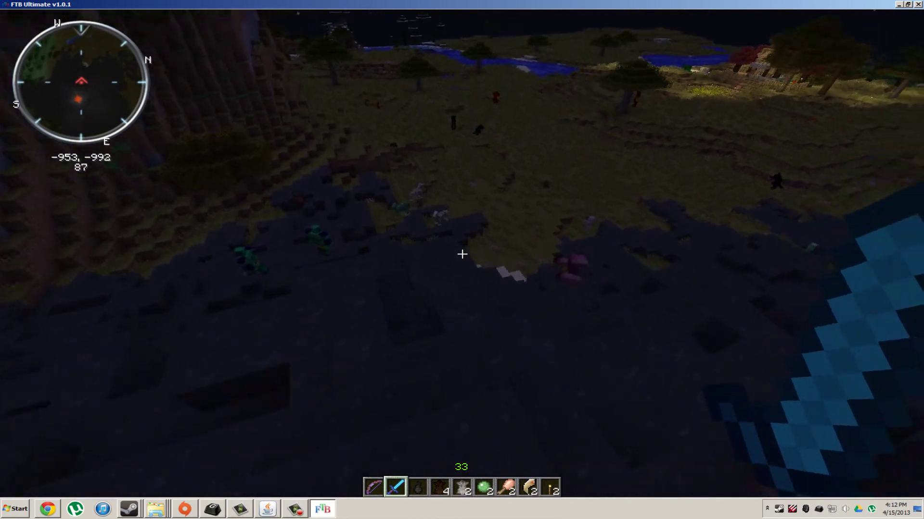
key("w")
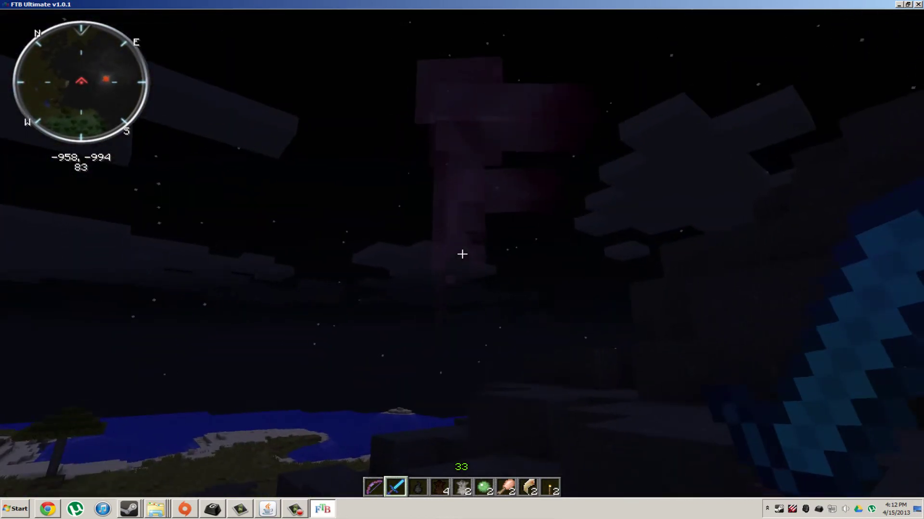
key("w")
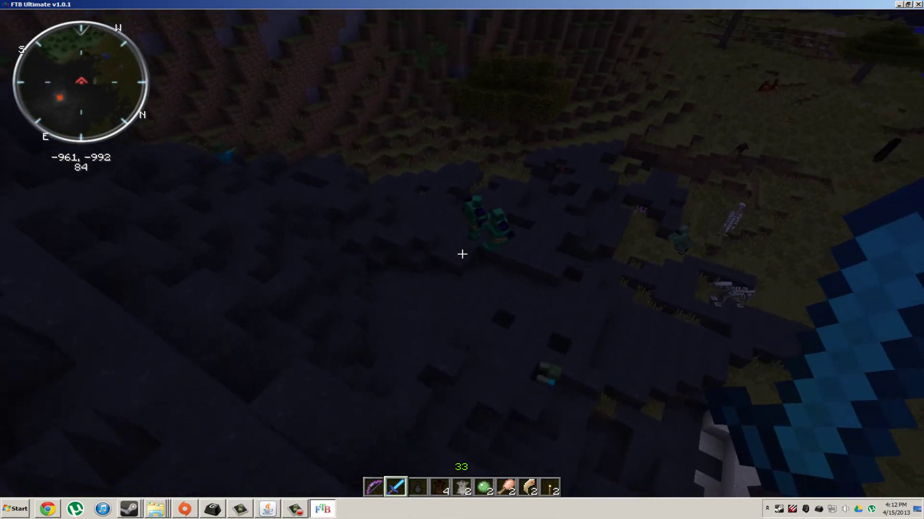
key("w")
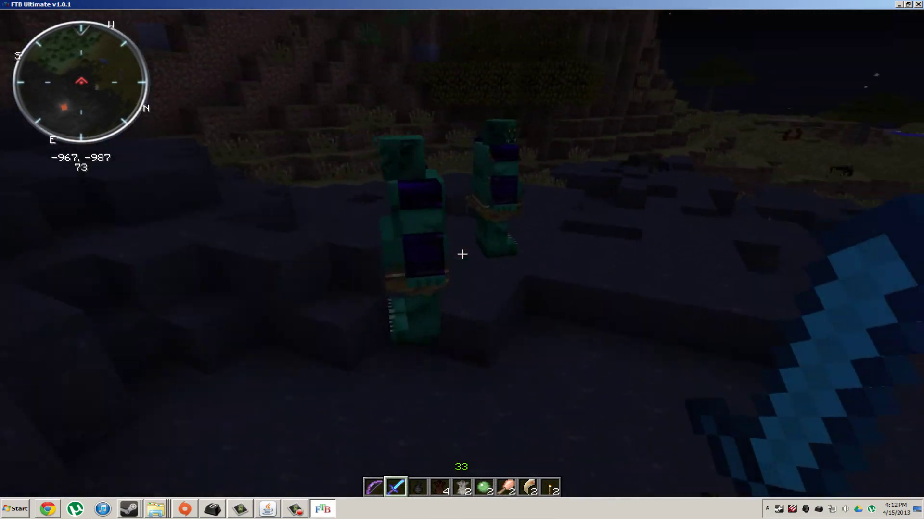
key("w")
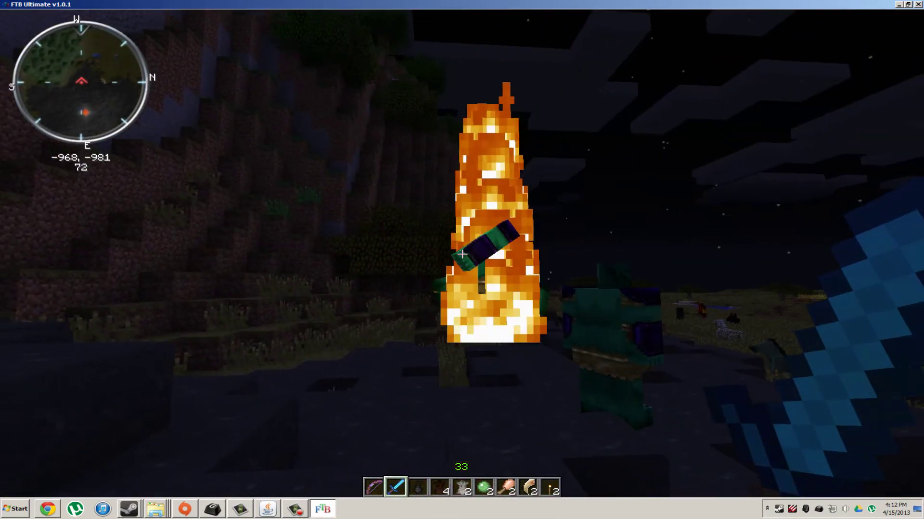
left_click(462, 254)
key("w")
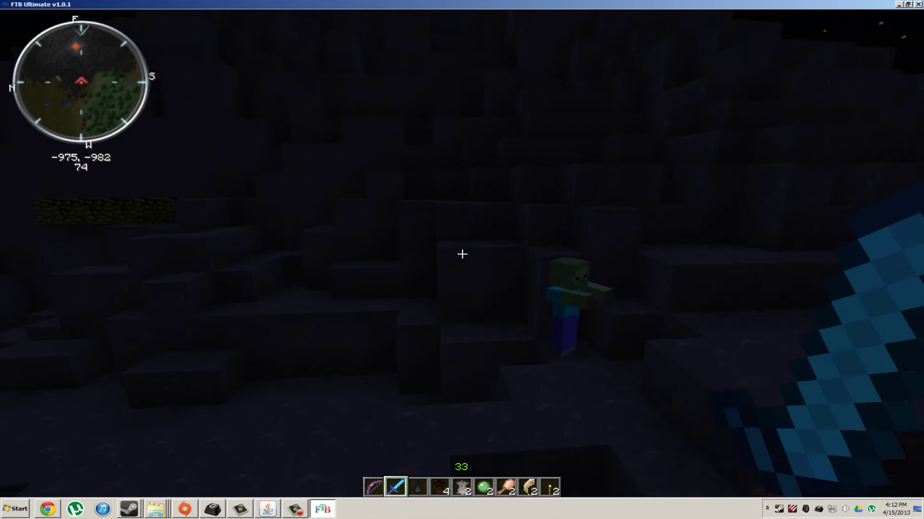
Climb back up the basalt hill to the summit beside the lava pool.
key("w")
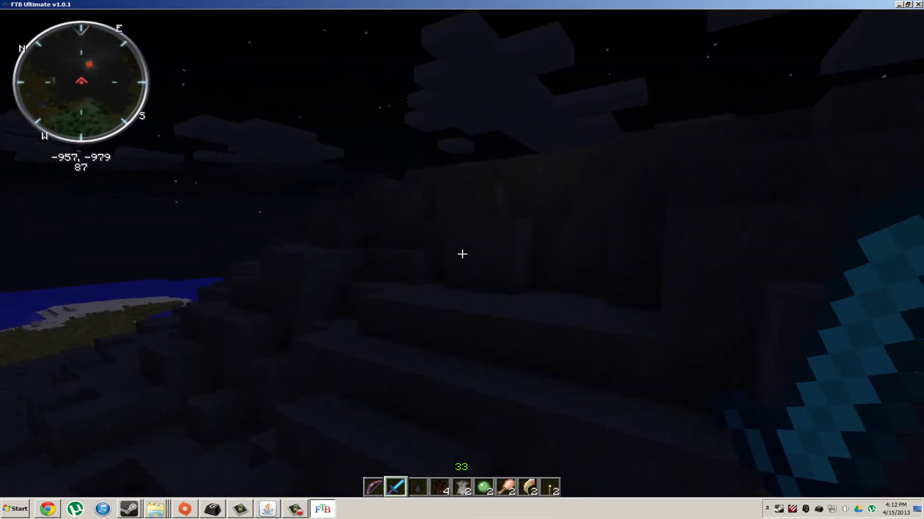
key("w")
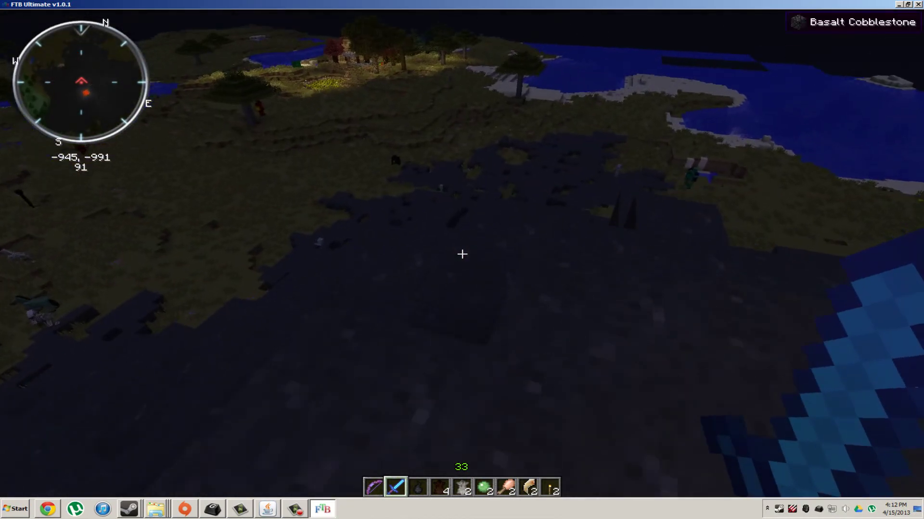
key("w")
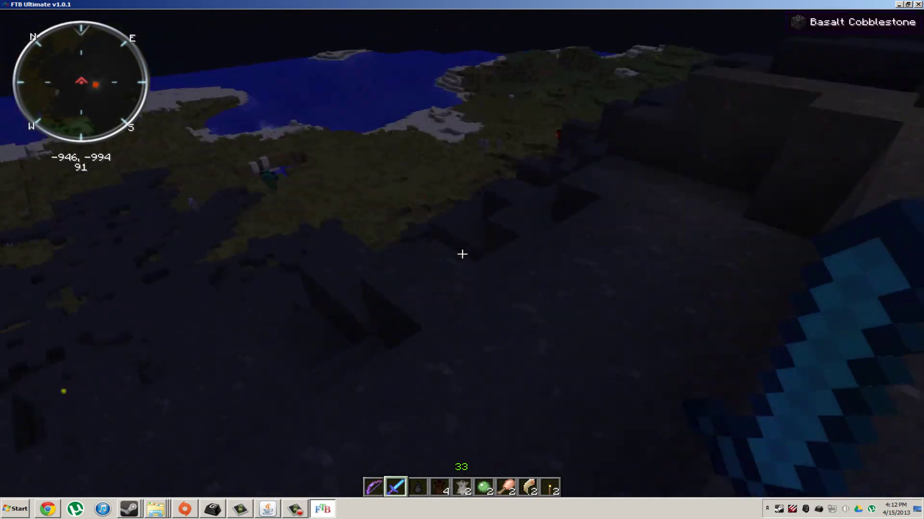
key("w")
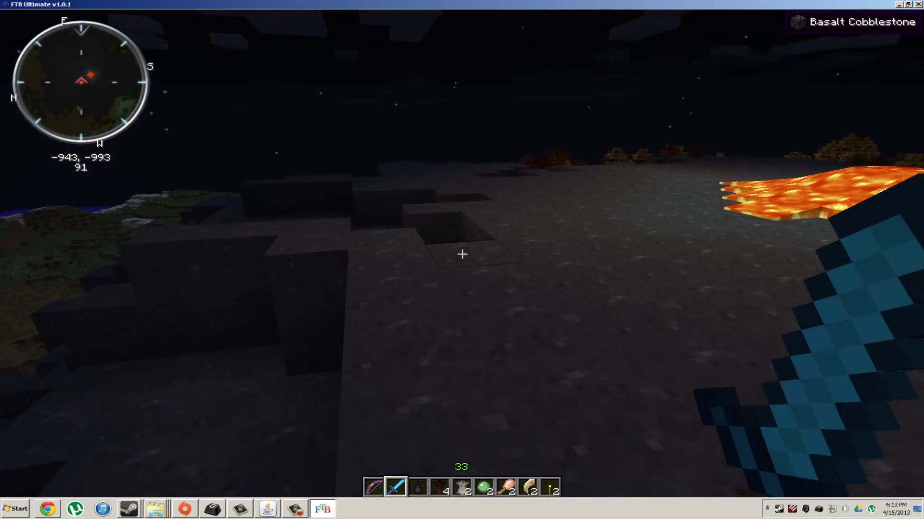
Fly from the basalt hill over the grassland and coast to survey the creatures spawned below.
key("w")
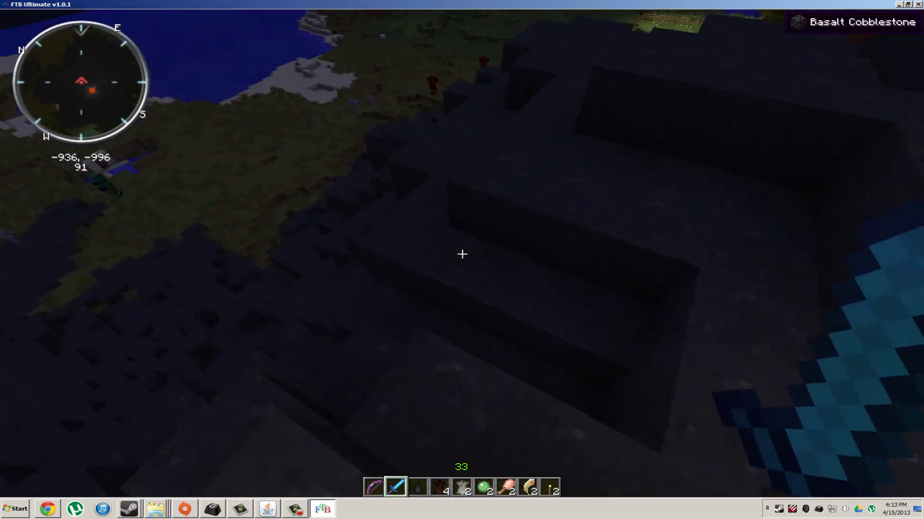
key("w")
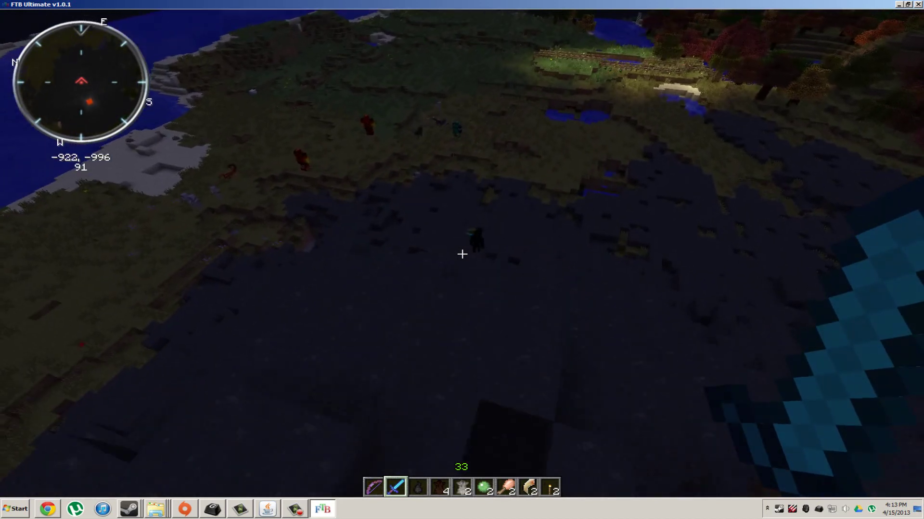
key("w")
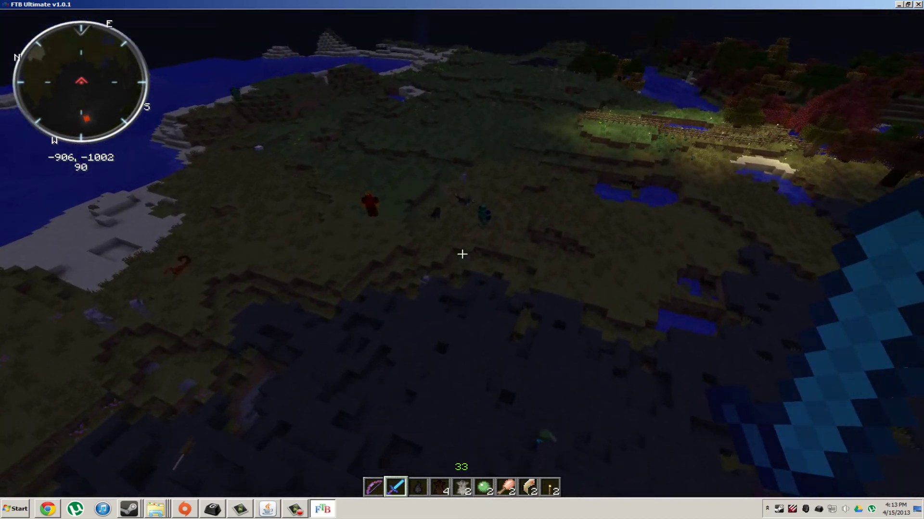
key("w")
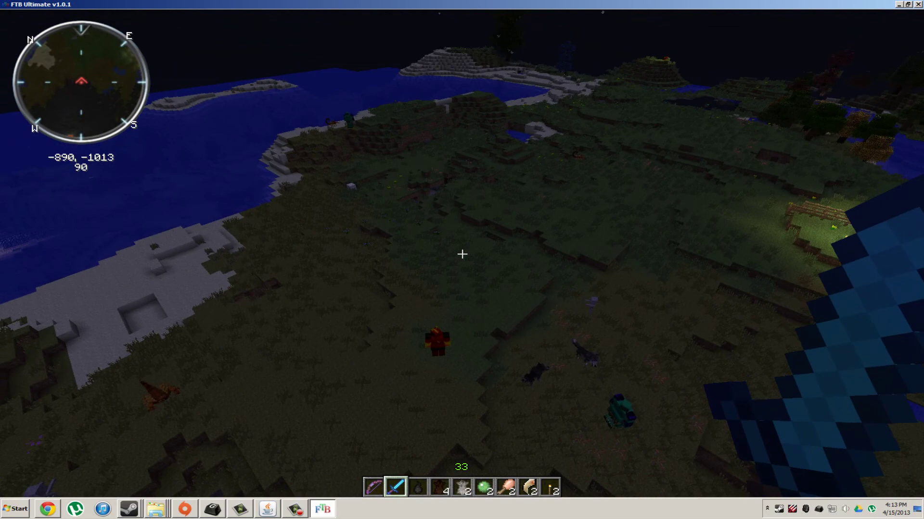
key("w")
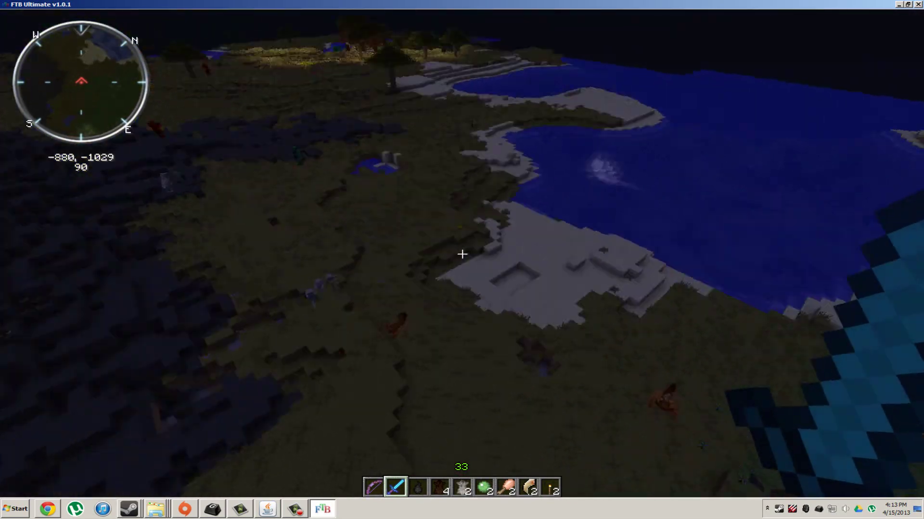
key("w")
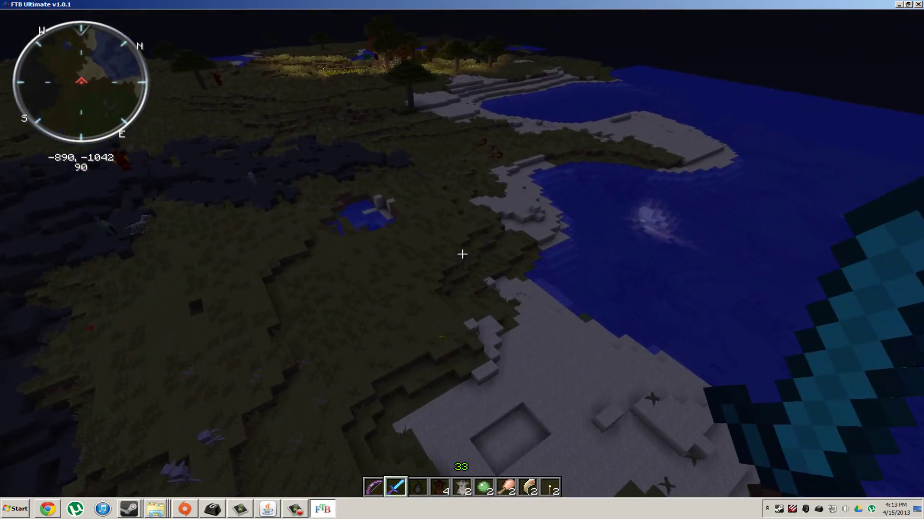